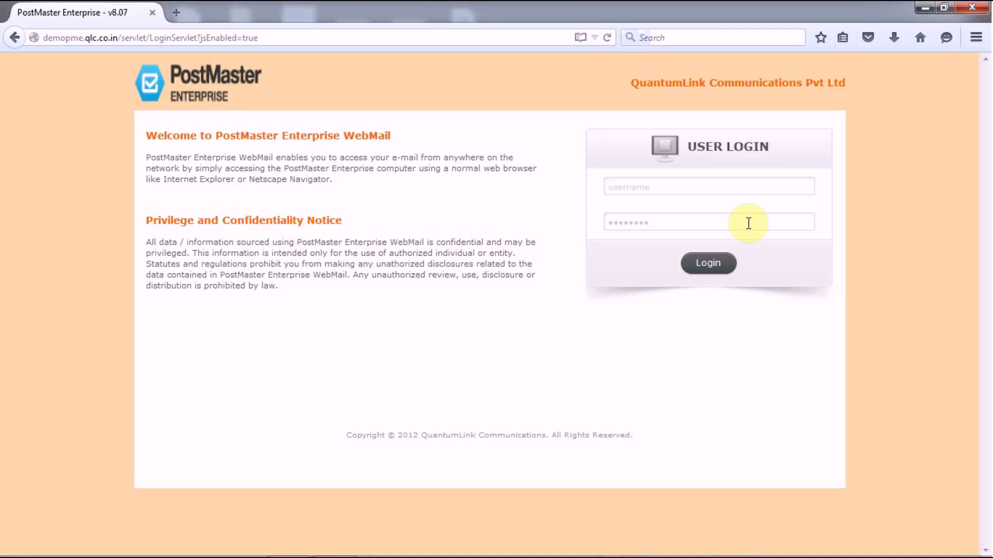
Log in to the admin console with the suggested admin account and its password
left_click(668, 188)
type("ql")
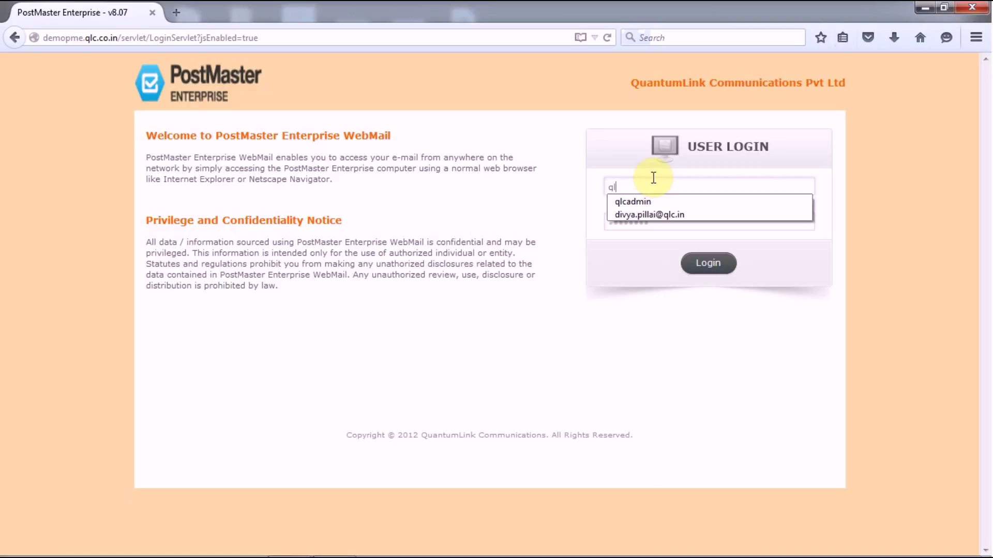
left_click(638, 202)
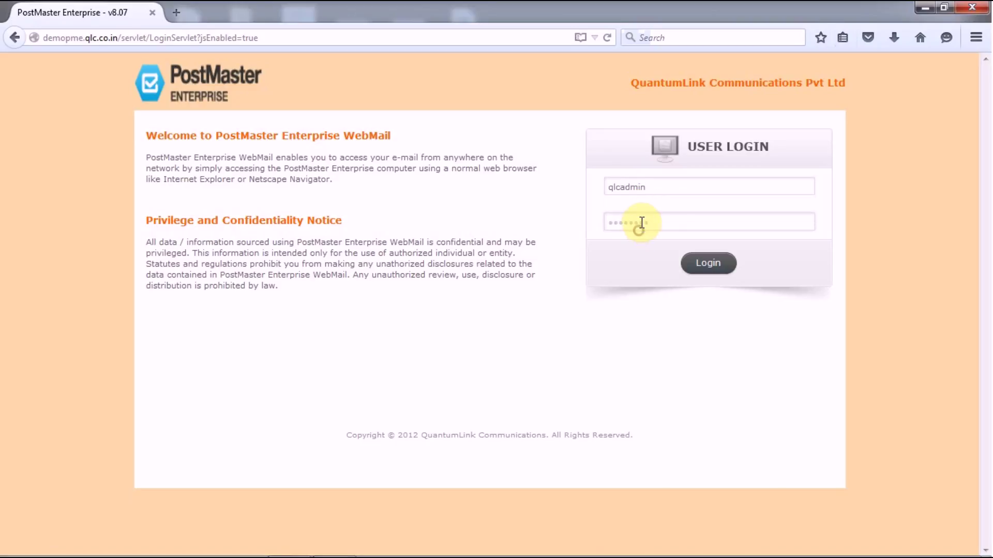
left_click(639, 223)
type("*********")
left_click(719, 264)
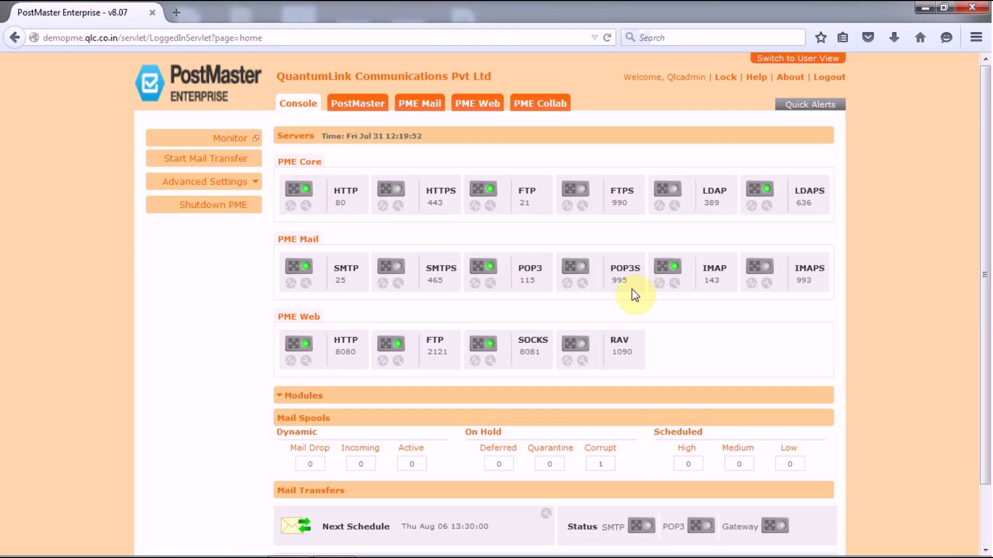
Go to PostMaster > Manage Accounts > Alias > All Users Alias
left_click(345, 106)
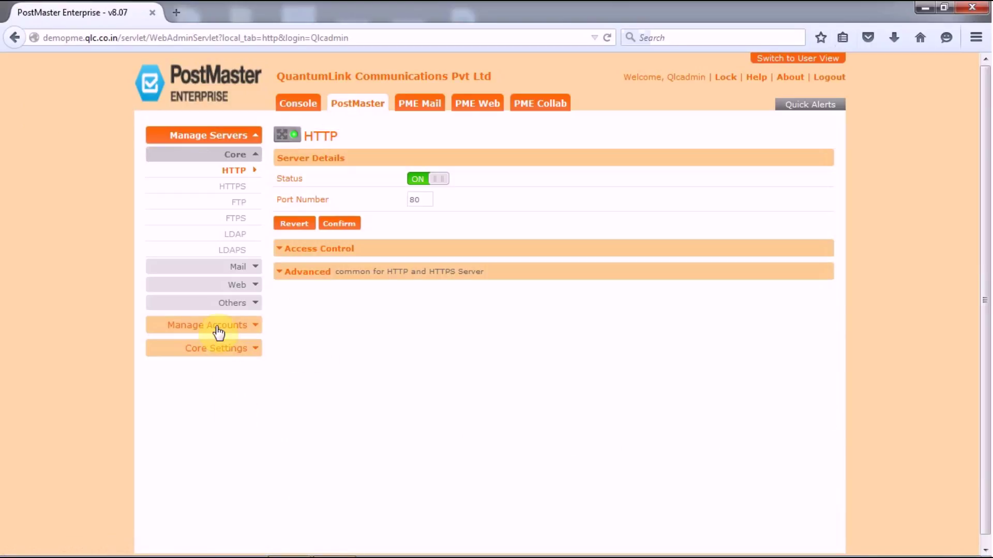
left_click(237, 327)
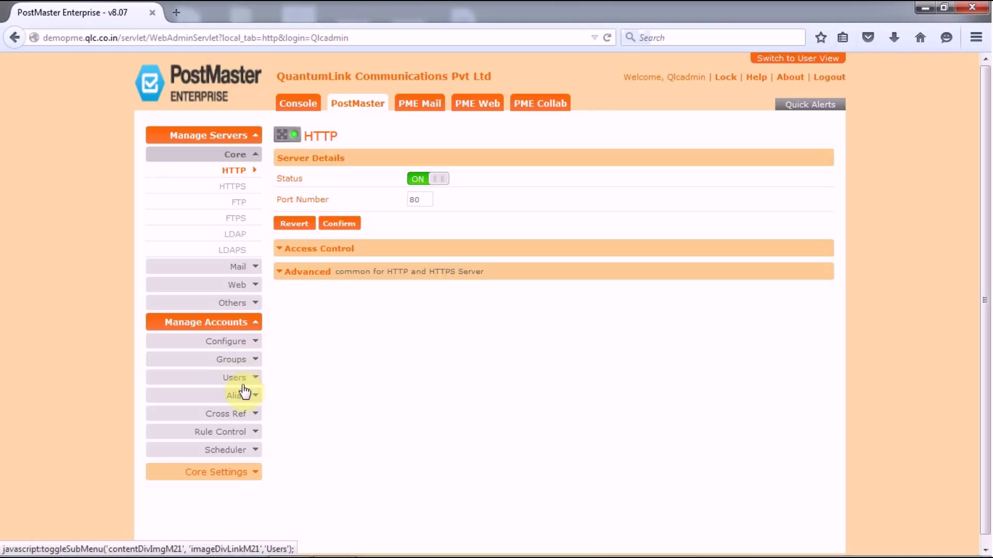
left_click(245, 396)
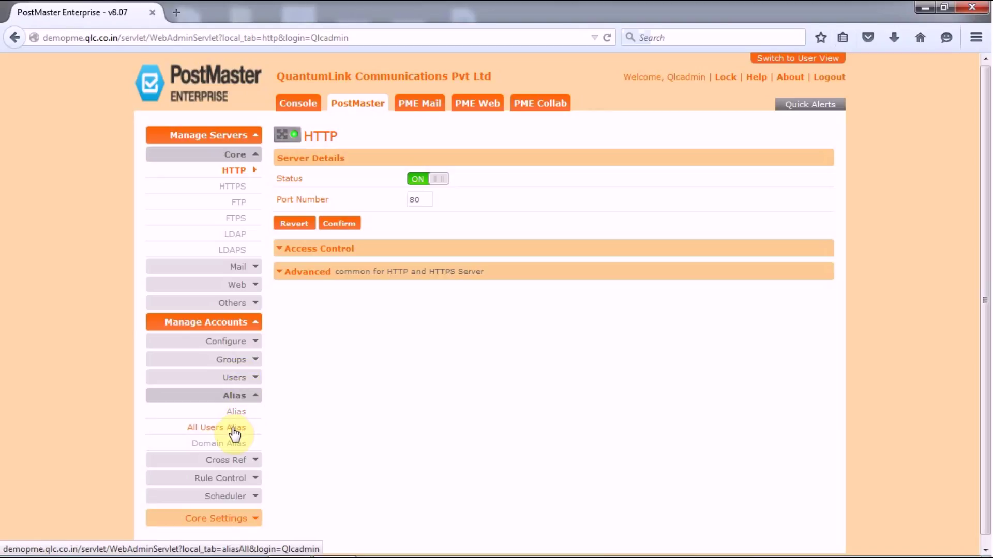
left_click(233, 429)
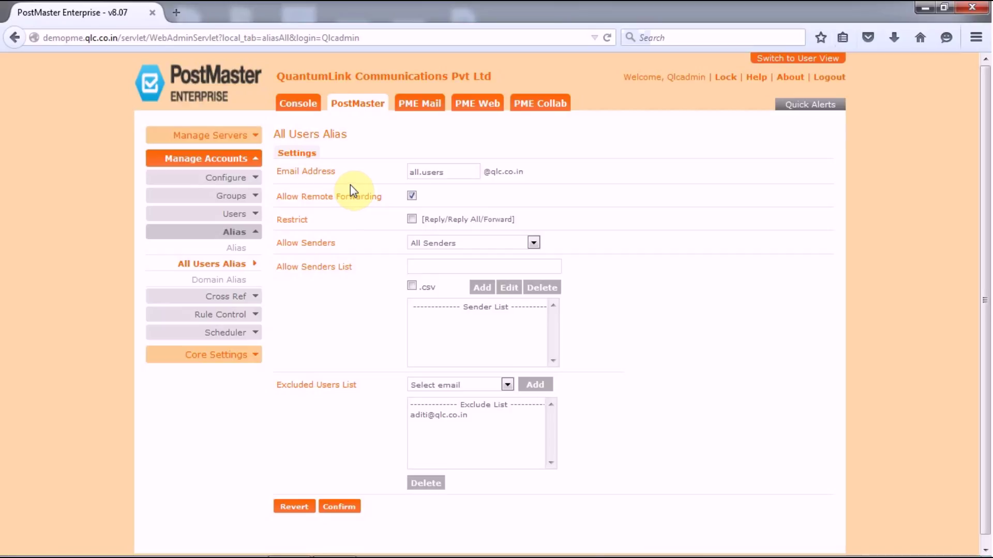
left_click(413, 198)
Set the Allow Senders option to Senders Are From List
left_click(422, 246)
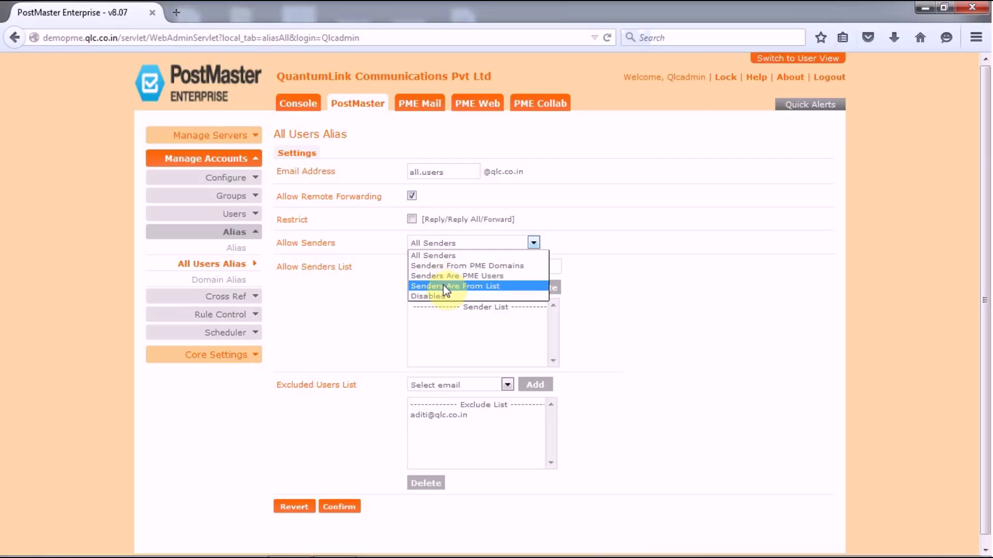
left_click(444, 287)
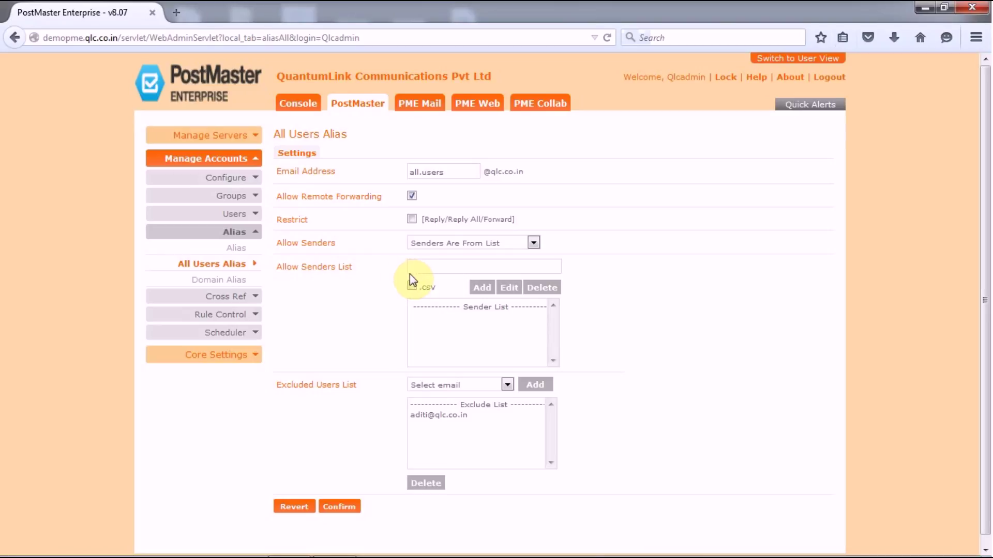
Add two autocompleted sender addresses to the Sender List, dismissing one invalid-address alert
left_click(435, 265)
type("aditi")
left_click(483, 287)
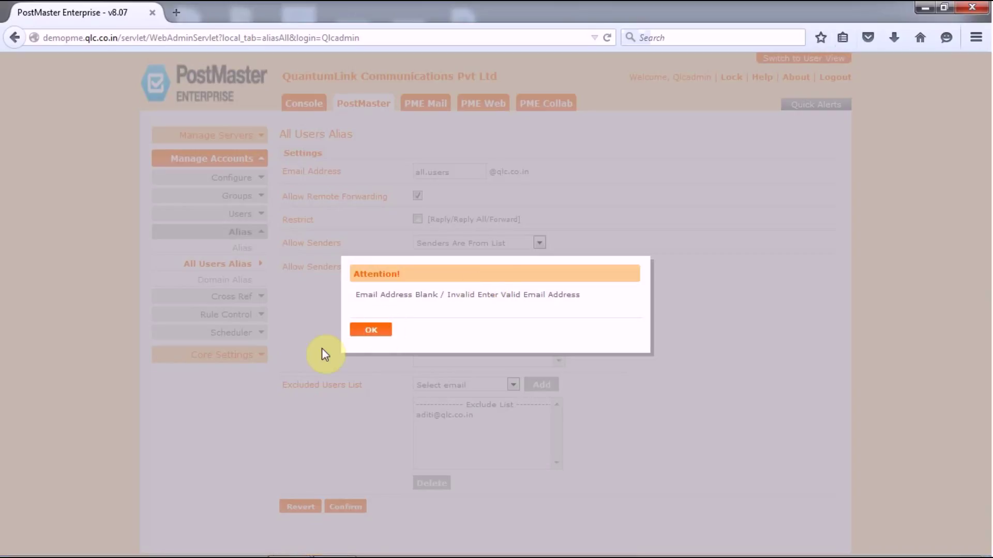
left_click(371, 329)
left_click(429, 279)
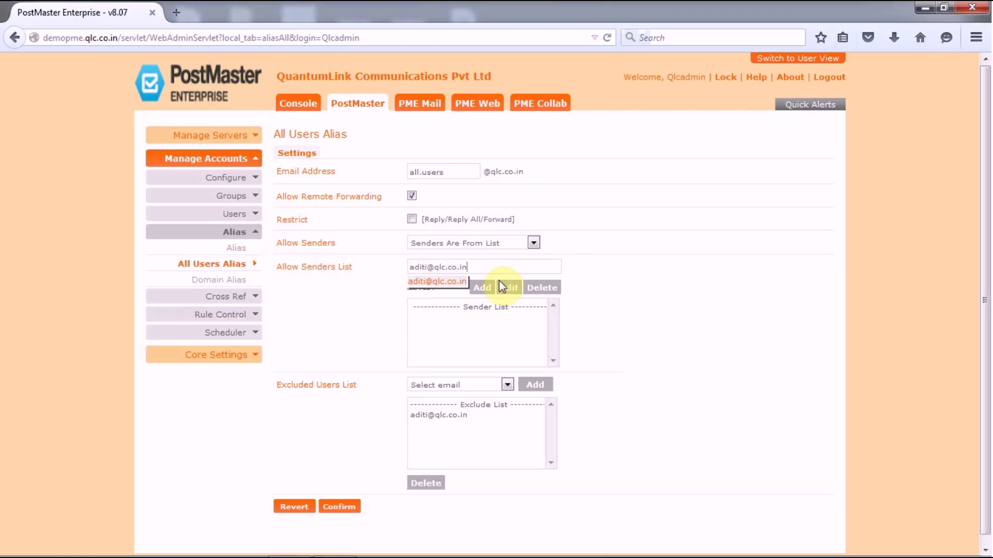
left_click(486, 288)
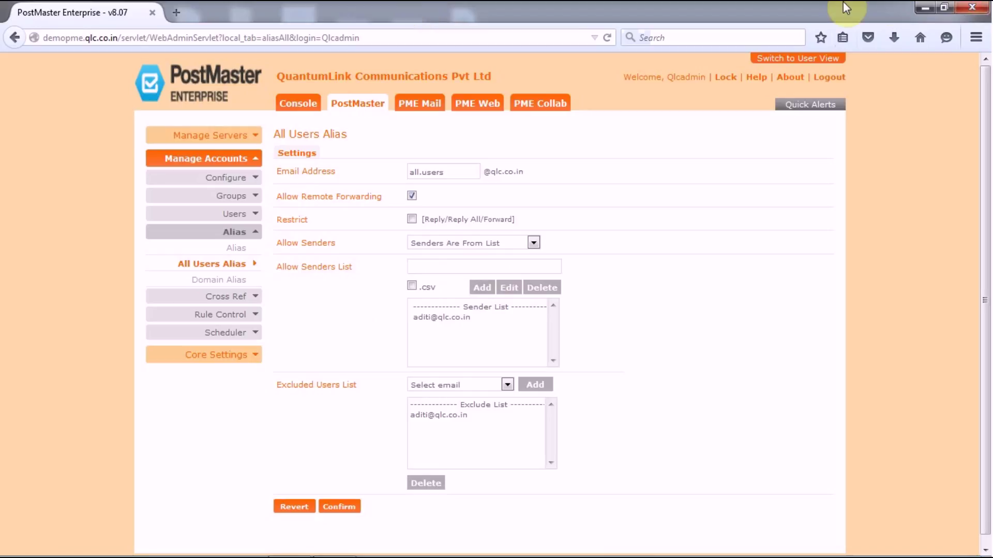
type("env")
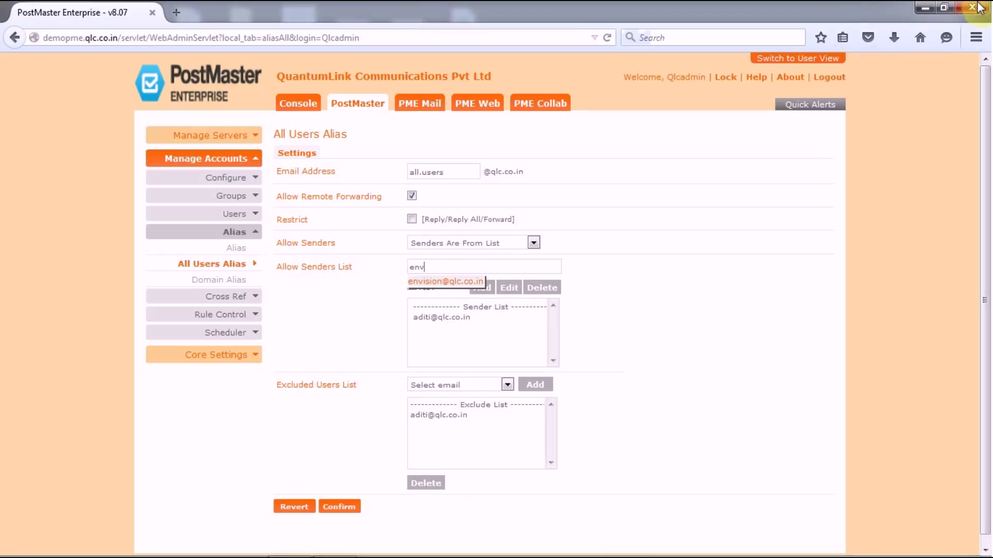
left_click(467, 281)
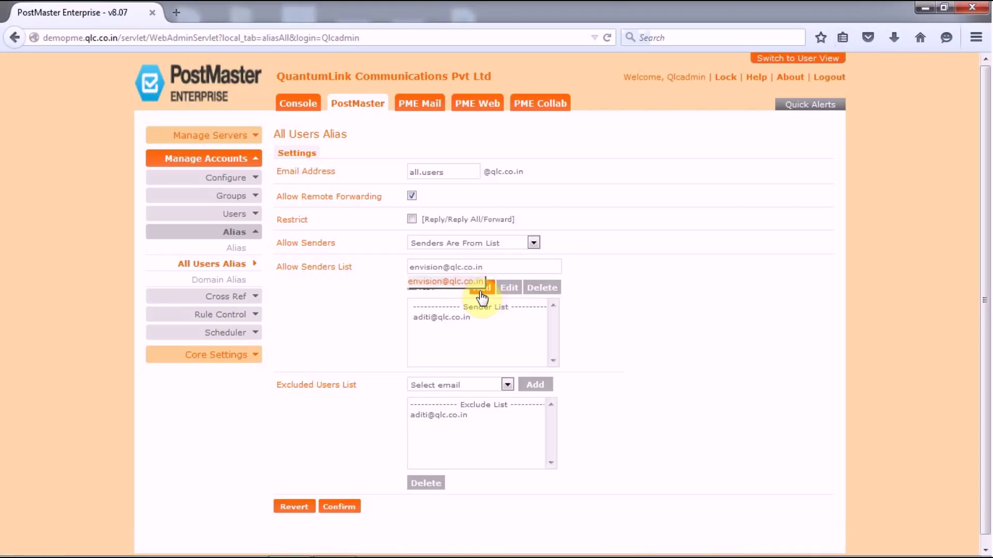
left_click(480, 292)
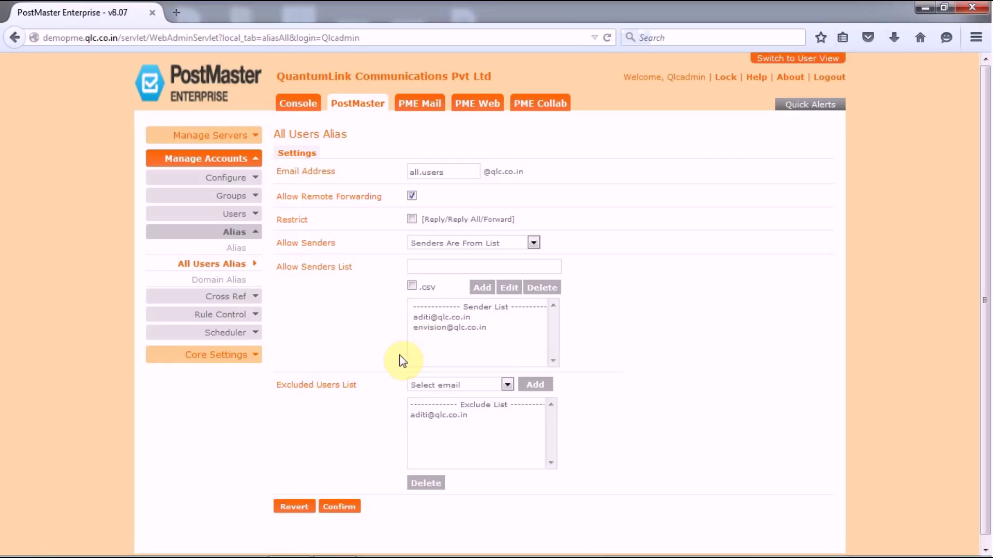
Delete the currently excluded user's address from the Exclude List
left_click(443, 387)
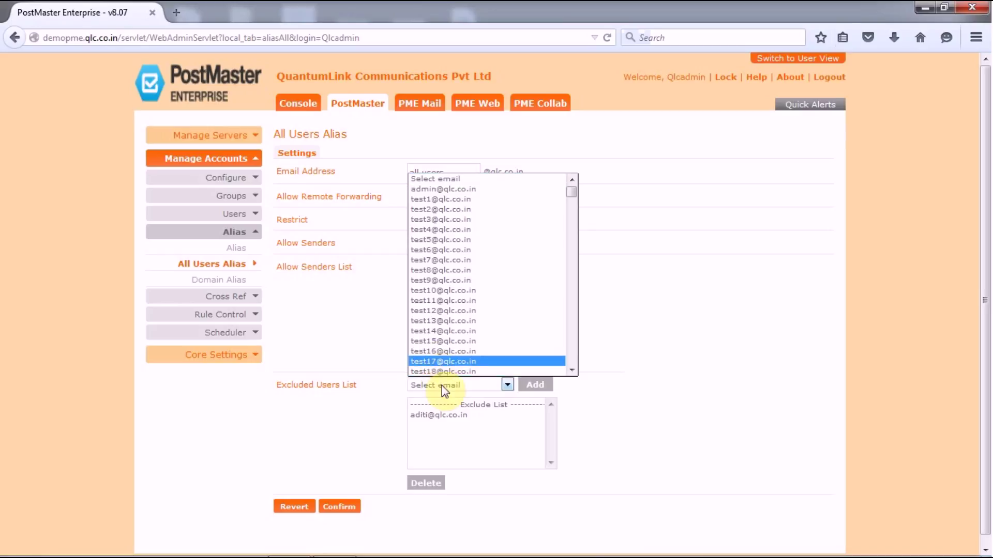
left_click(451, 416)
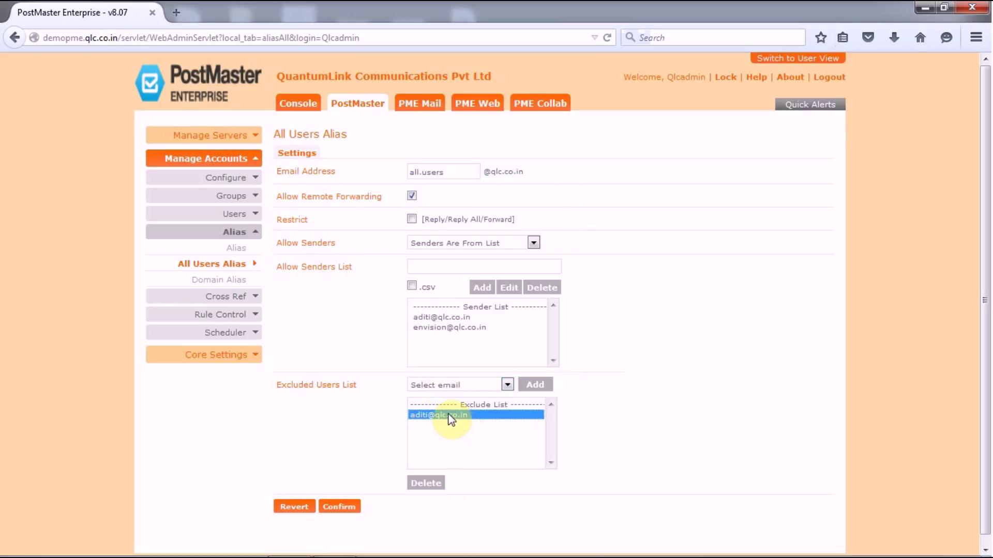
left_click(436, 384)
left_click(455, 421)
left_click(431, 484)
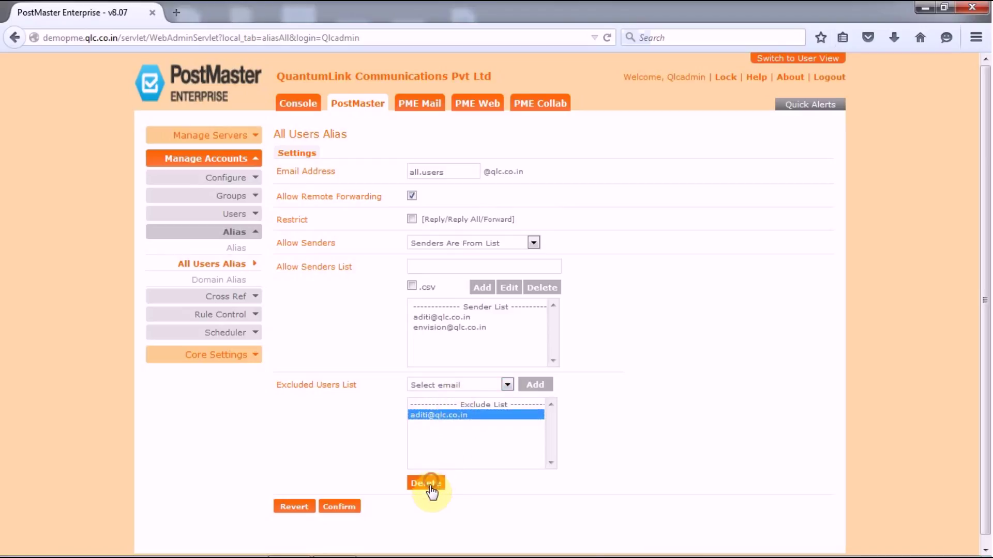
Add the second sender's address to the Exclude List instead
left_click(433, 384)
key("e")
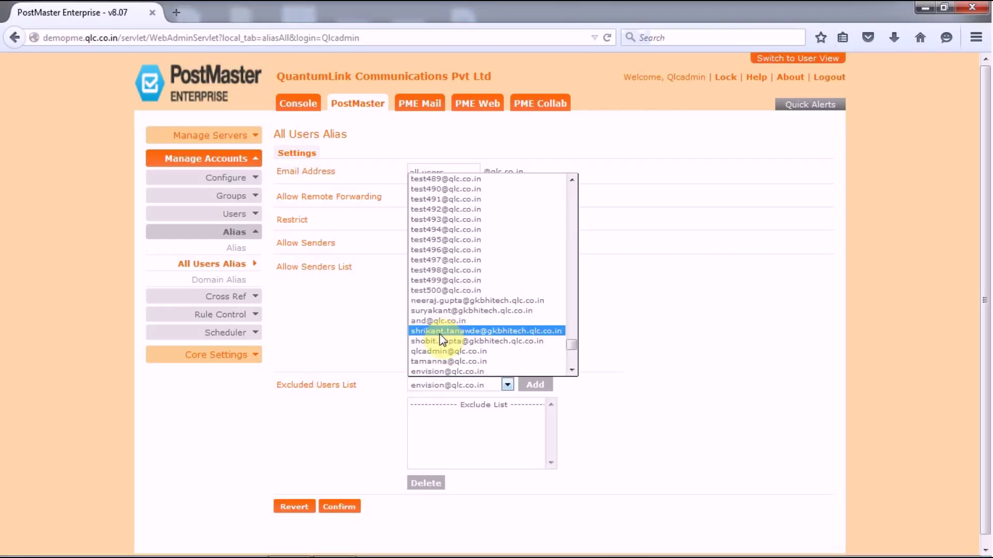
left_click(537, 394)
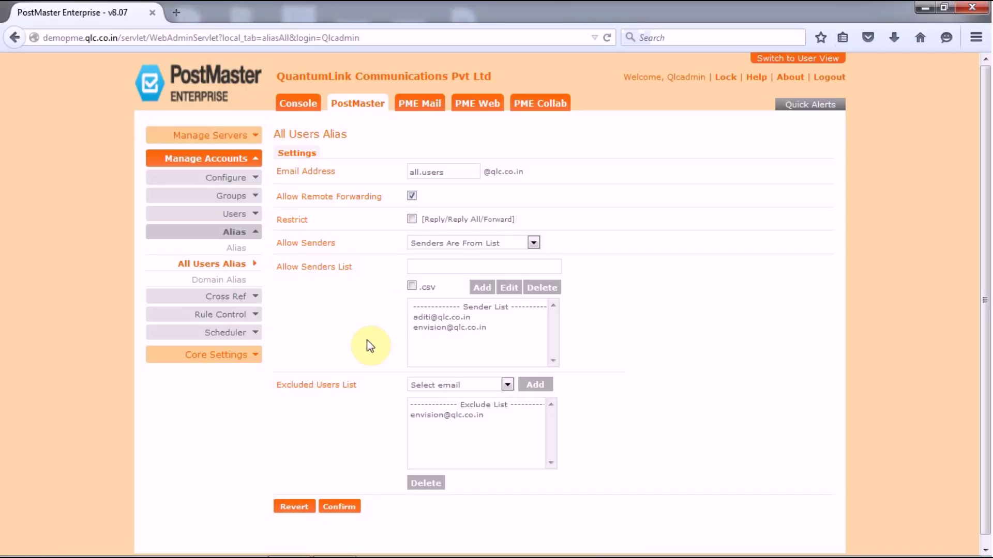
Switch Allow Senders to All Senders and save the alias, acknowledging the success message
left_click(451, 245)
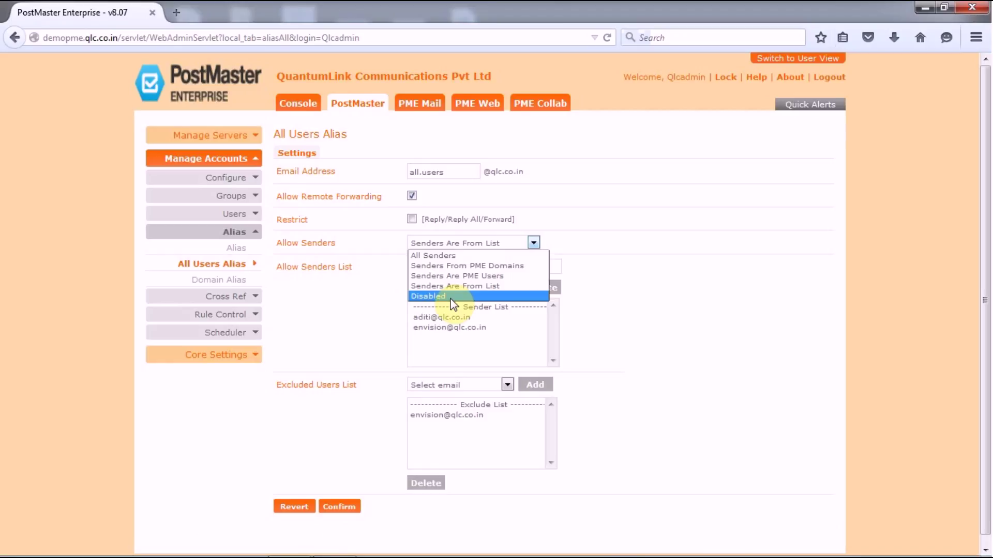
left_click(446, 256)
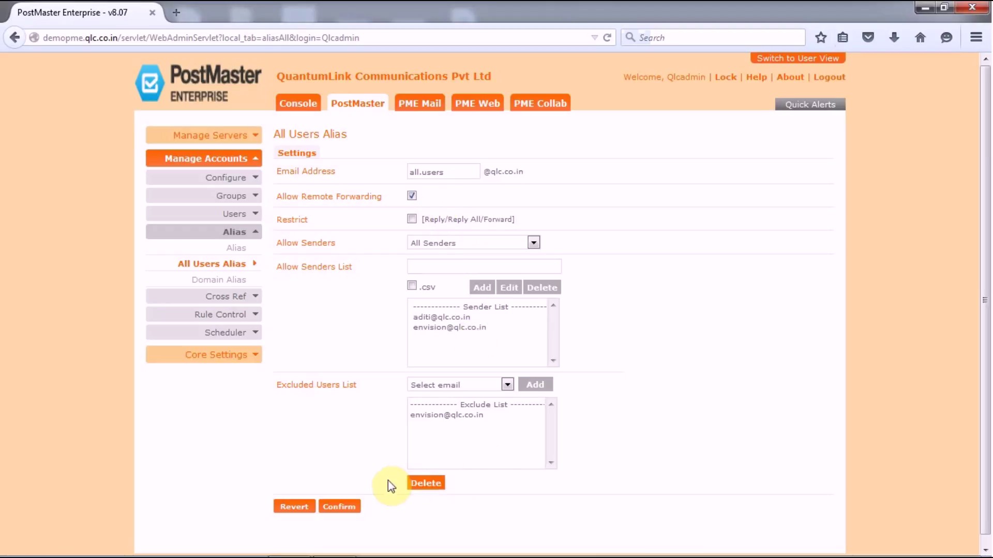
left_click(339, 507)
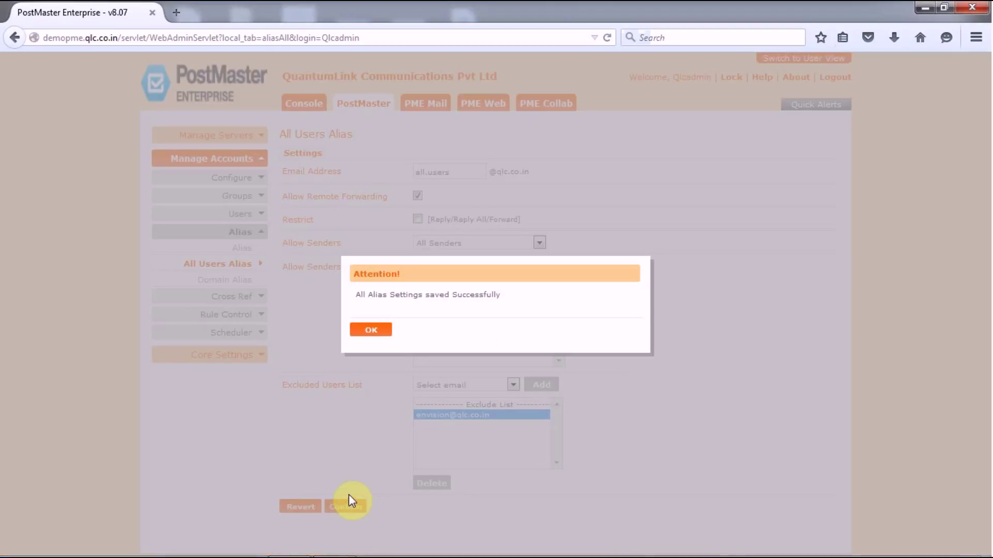
left_click(356, 333)
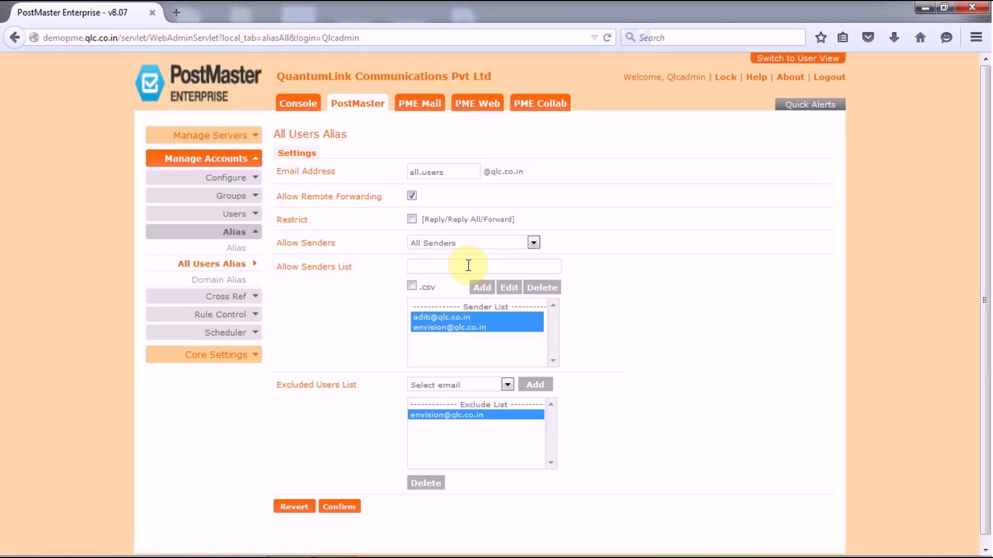
Select the two Sender List entries, then switch to the Domain Alias page
left_click(446, 327)
left_click(447, 317)
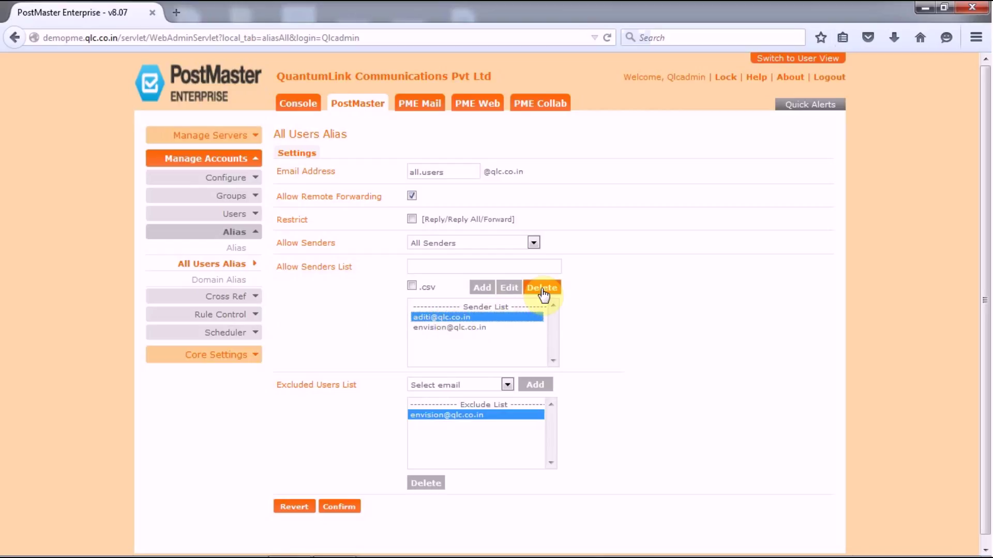
left_click(234, 282)
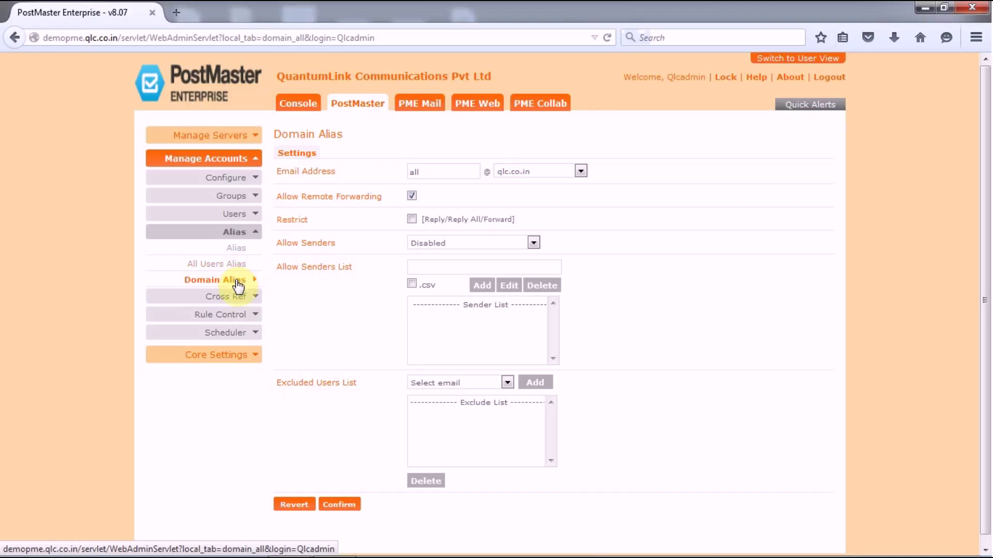
Set the alias domain to ethan-joshua.com with Allow Senders on Senders Are From List
left_click(502, 171)
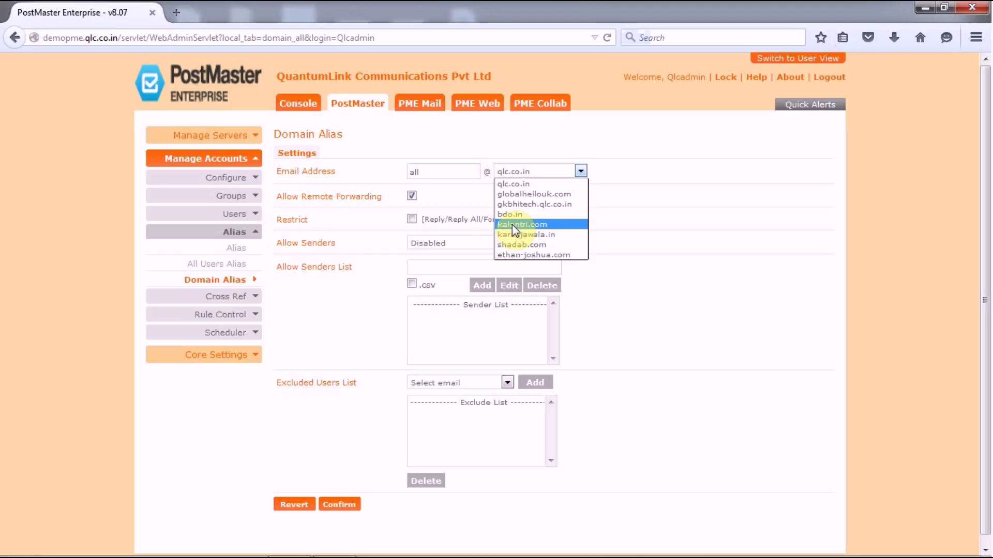
left_click(530, 255)
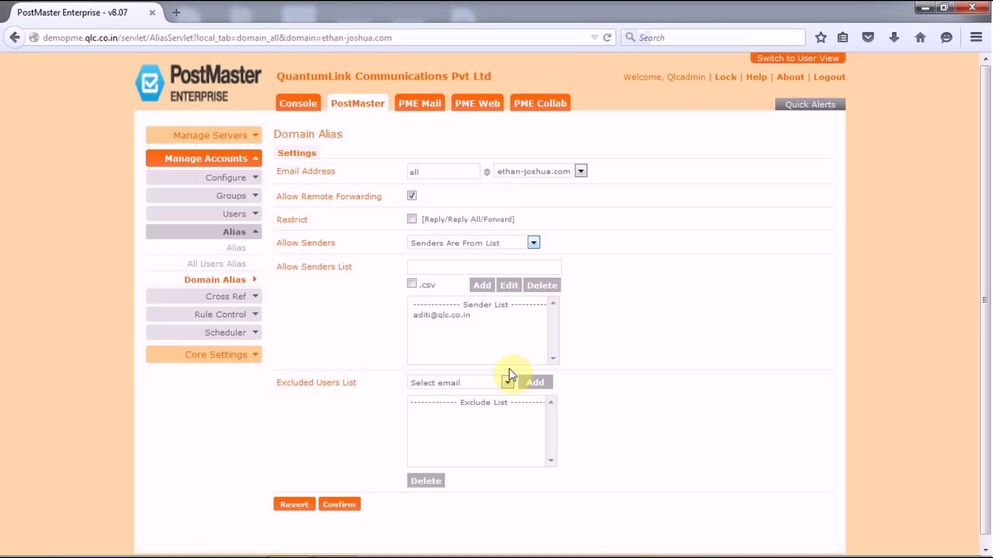
left_click(427, 241)
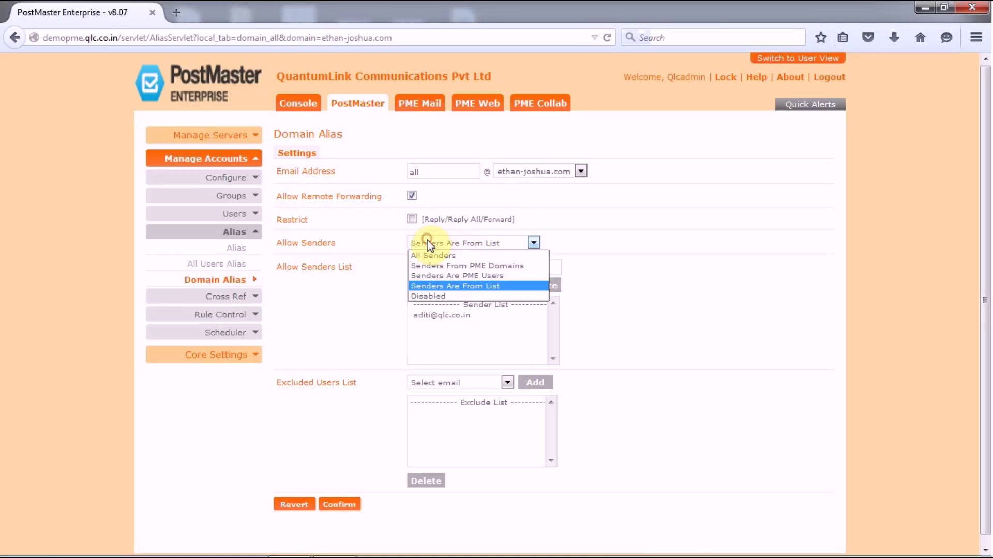
left_click(439, 286)
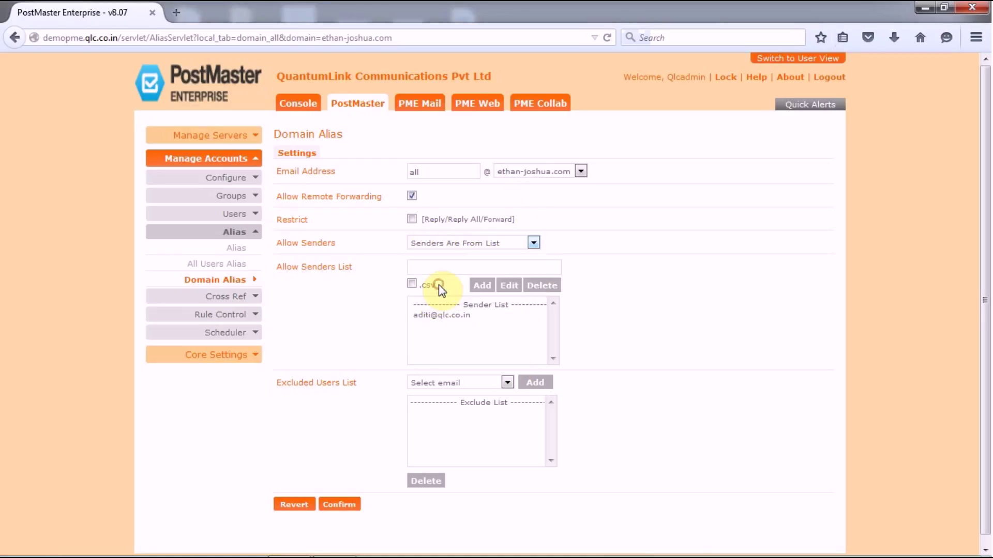
Delete the listed sender address and set Allow Senders to Senders Are PME Users
left_click(440, 265)
left_click(443, 315)
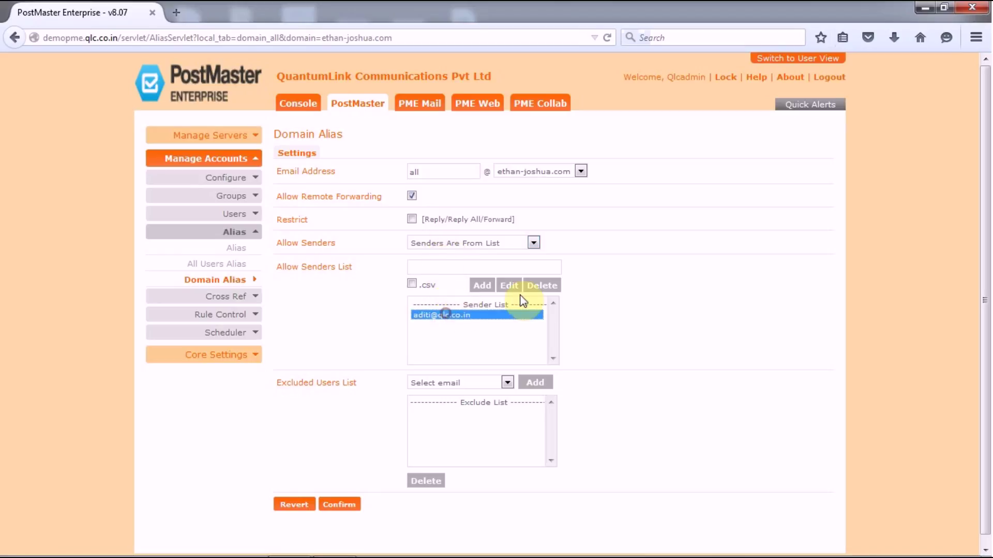
left_click(547, 286)
left_click(468, 243)
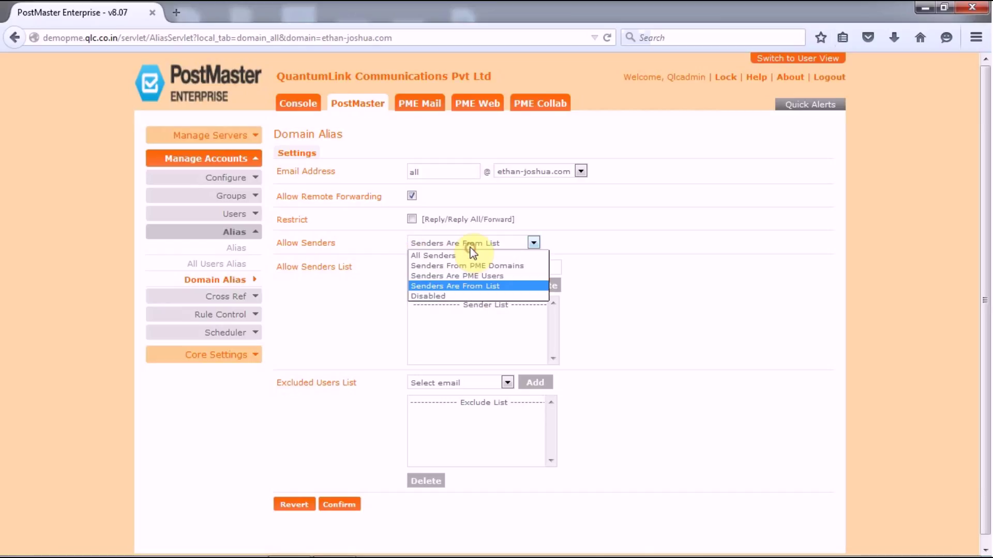
left_click(462, 278)
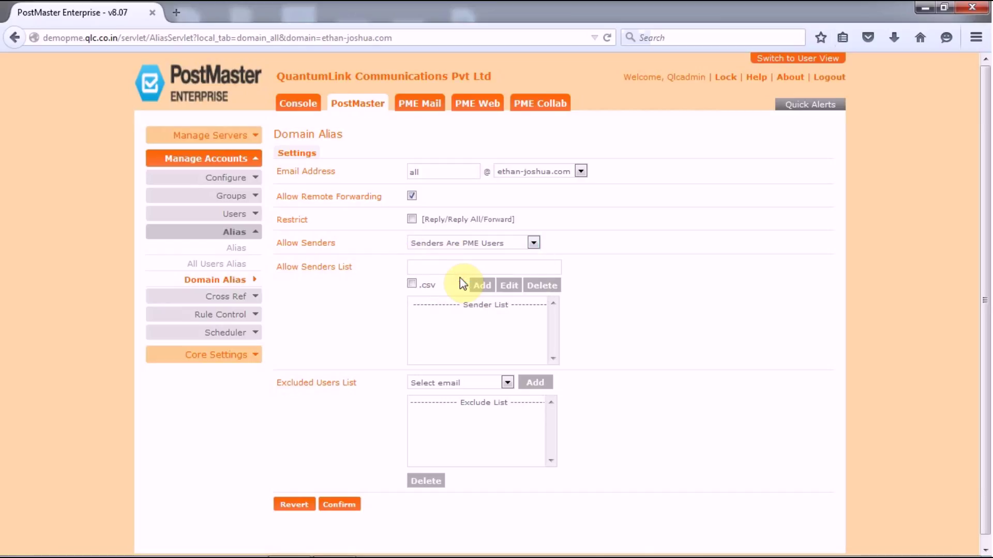